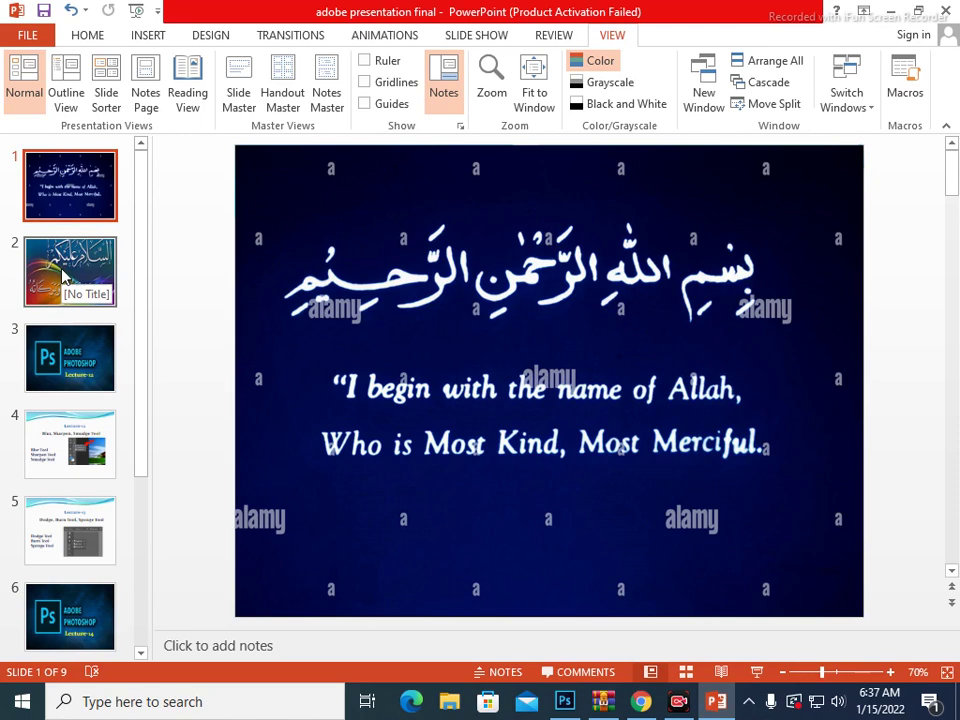
# Step through slides 2 and 3 to slide 4, 'Lecture-12: Blur, Sharpen, Smudge Tool'.
pyautogui.click(63, 276)
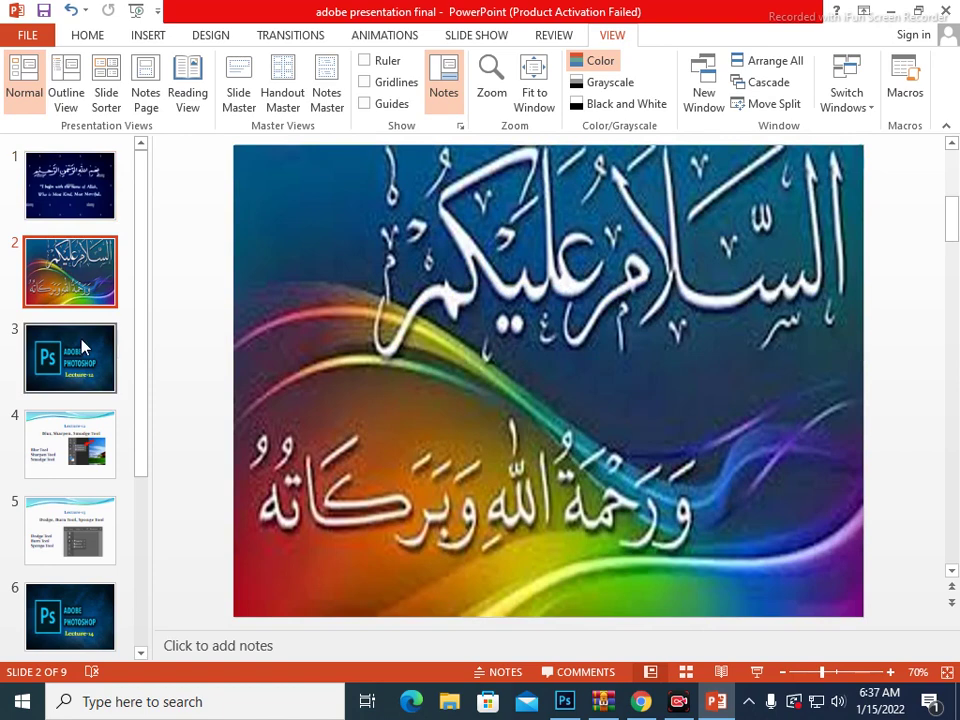
pyautogui.click(82, 346)
pyautogui.click(71, 206)
pyautogui.click(62, 354)
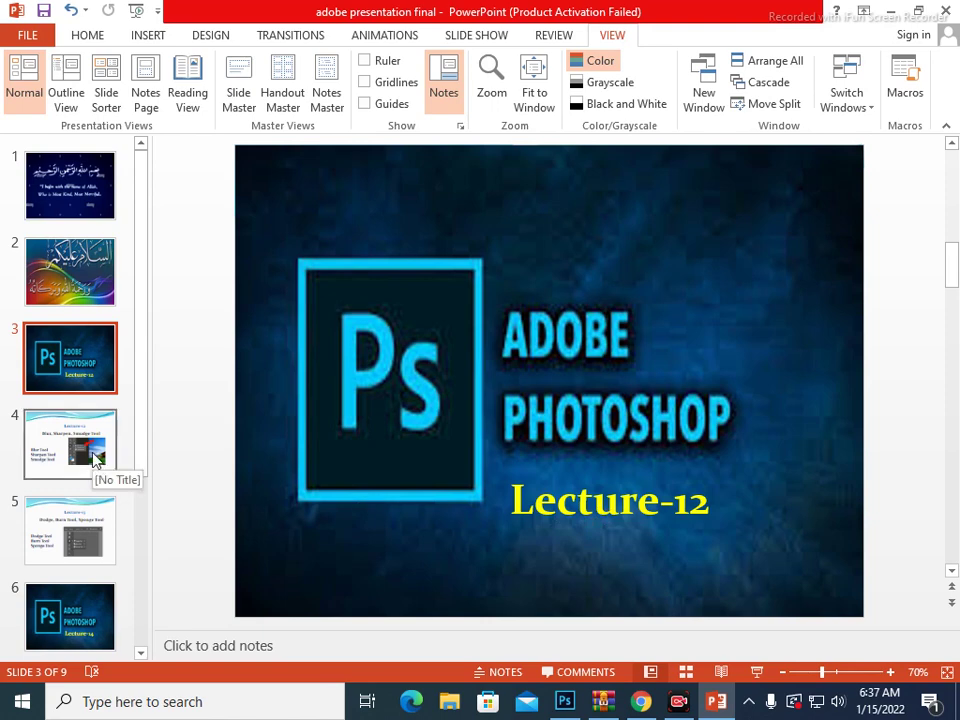
pyautogui.click(90, 450)
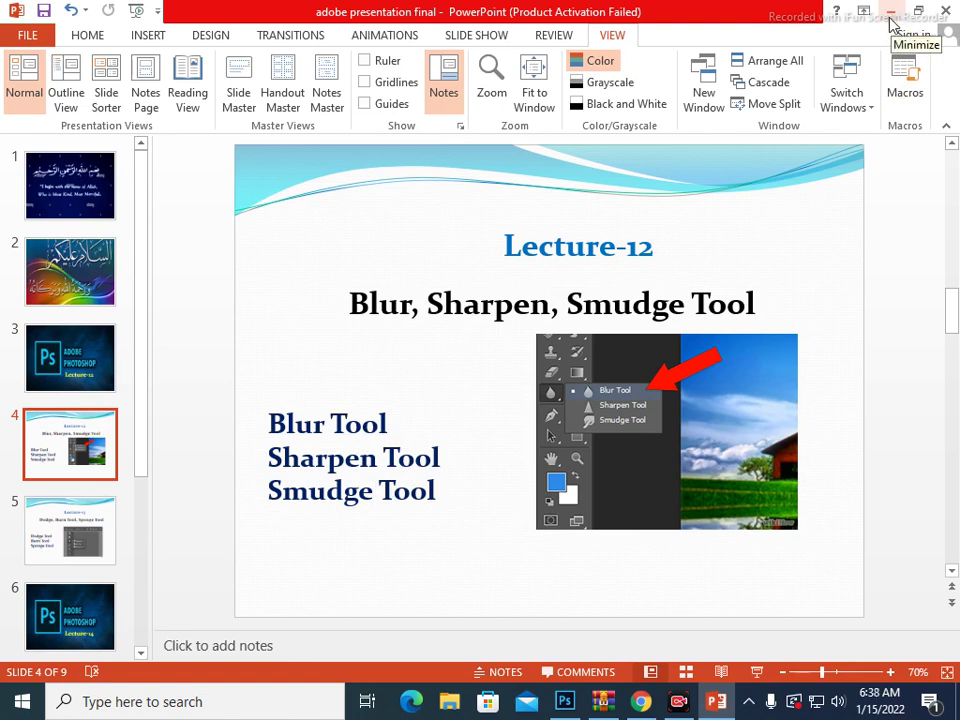
# Hide PowerPoint and create a default 7 × 5 inch, 72 ppi blank Photoshop document.
pyautogui.click(890, 12)
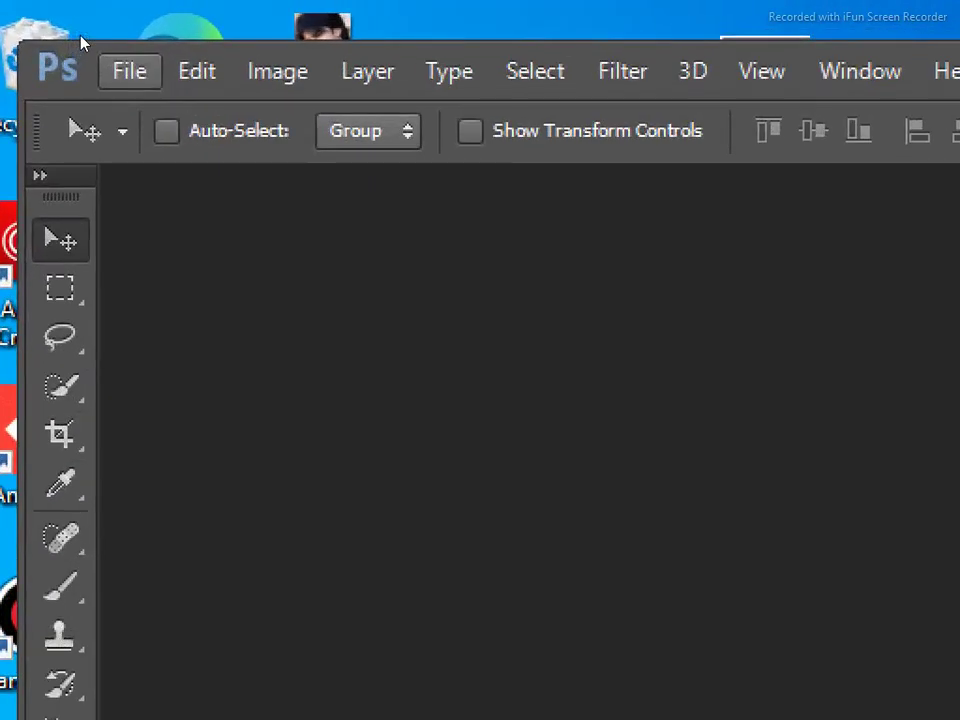
pyautogui.click(89, 39)
pyautogui.click(165, 113)
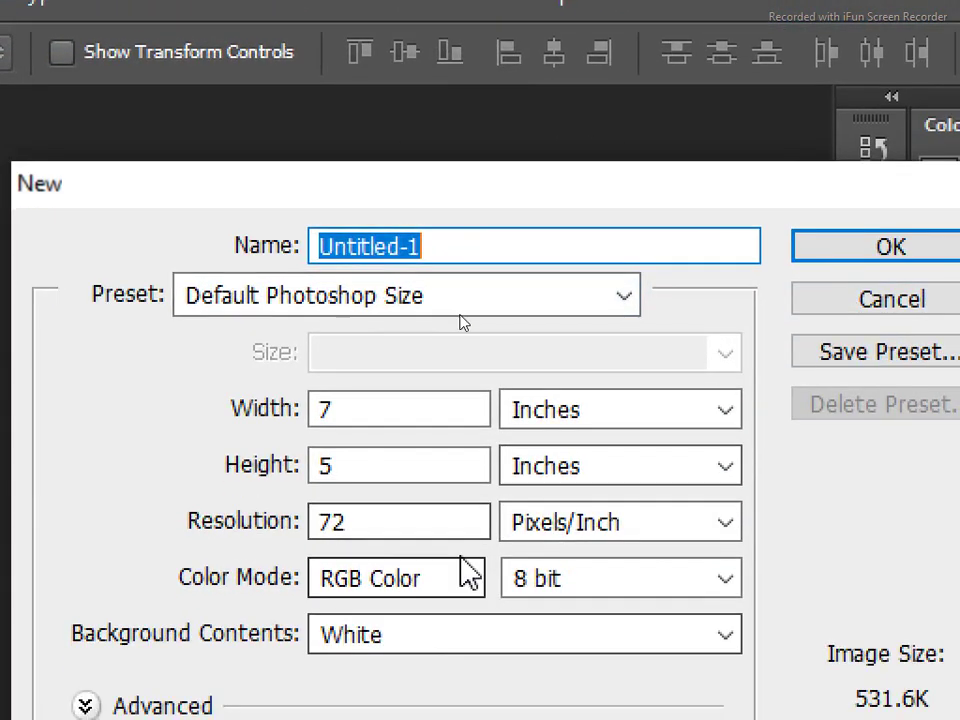
pyautogui.click(848, 265)
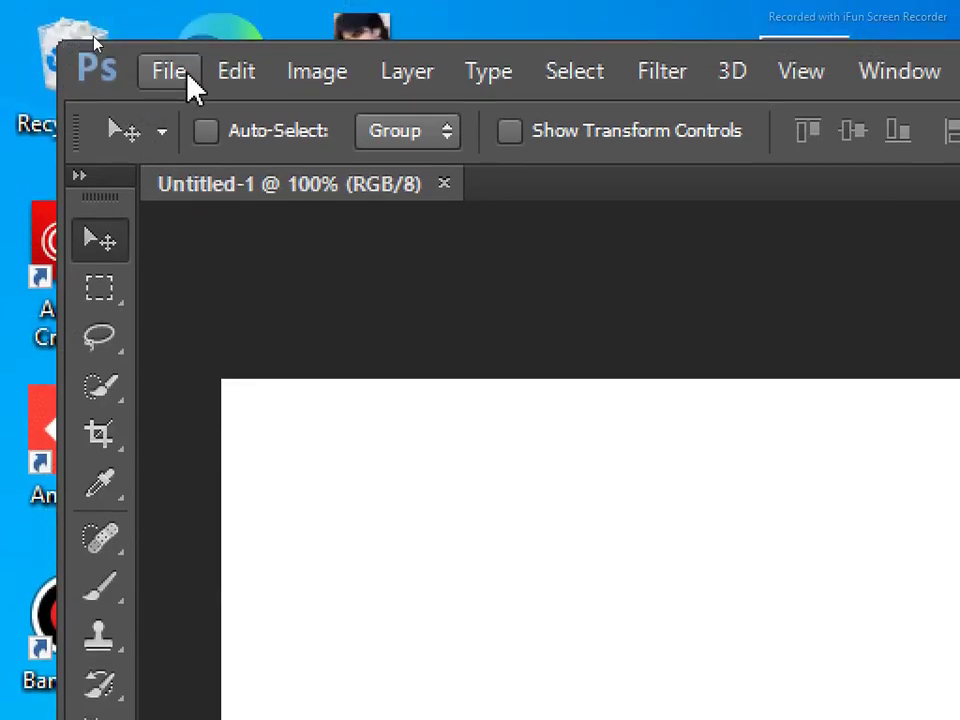
pyautogui.click(188, 76)
pyautogui.click(200, 150)
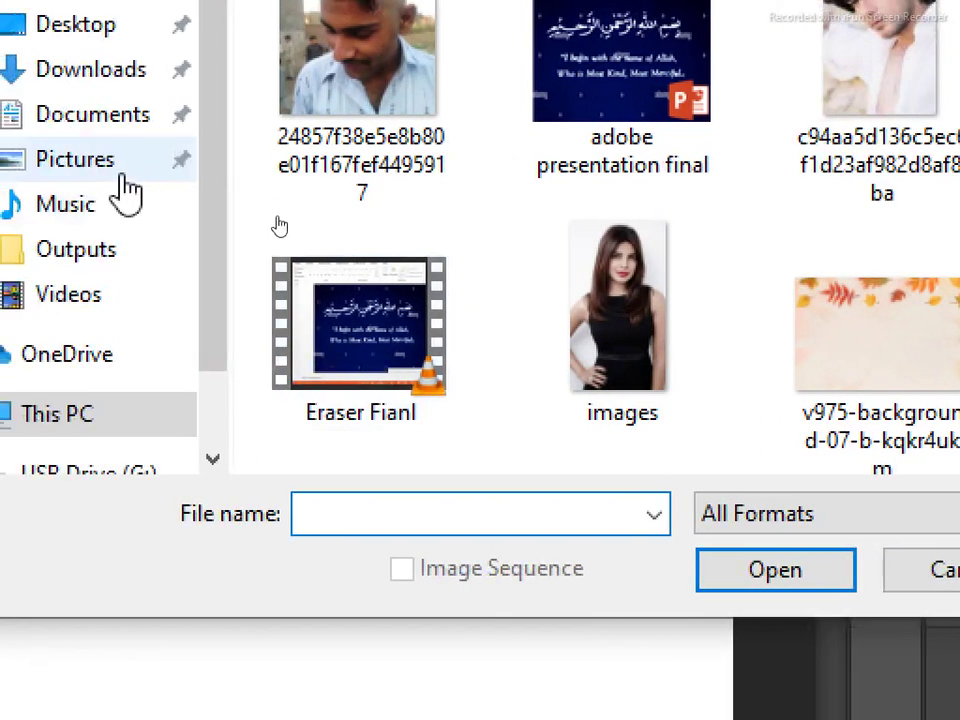
# Open the 24857f38… portrait of the young man, select the Smudge tool, and return to Untitled-1.
pyautogui.click(165, 60)
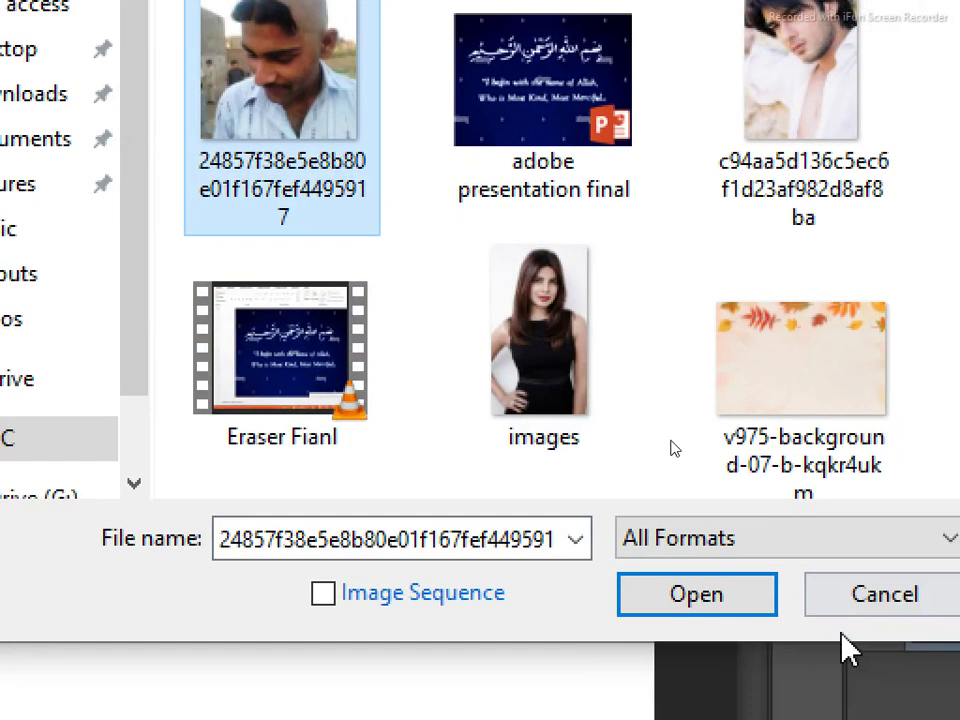
pyautogui.click(744, 605)
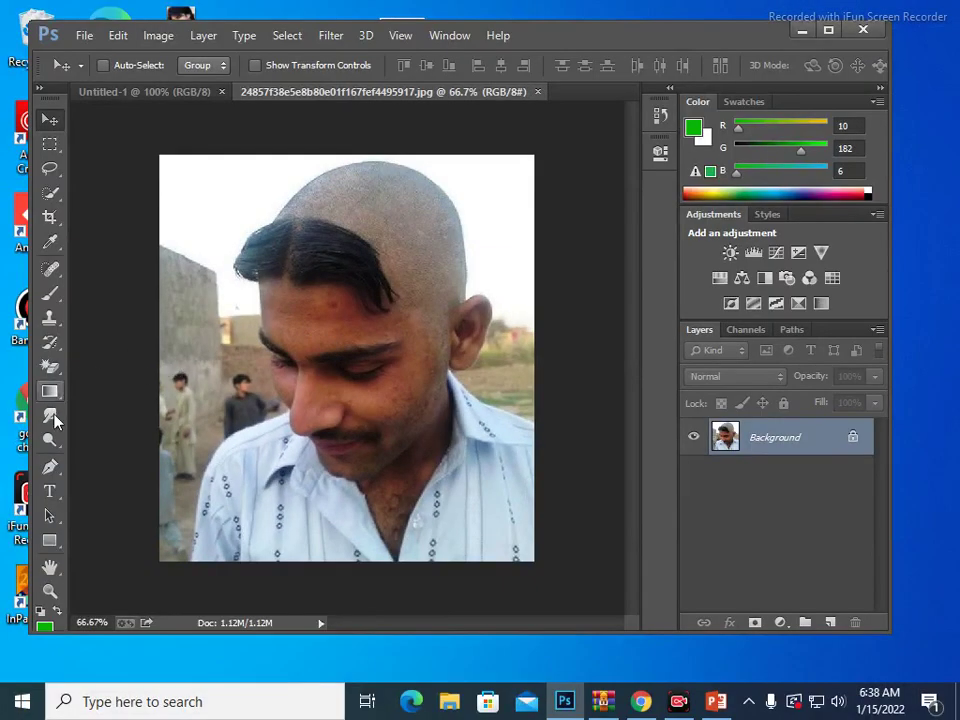
pyautogui.click(50, 418)
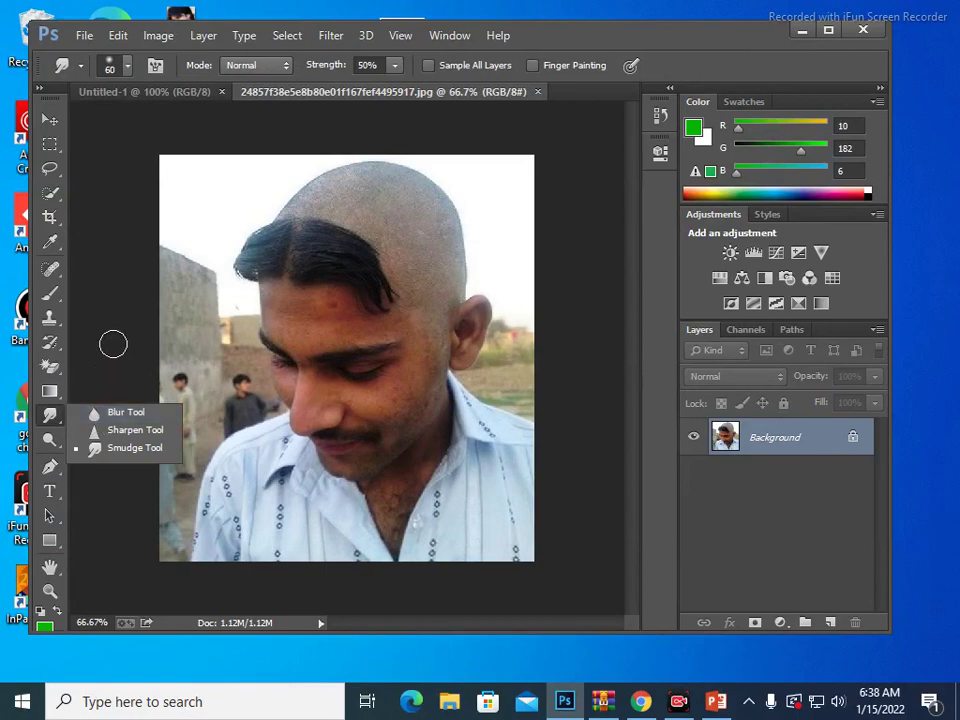
pyautogui.click(160, 92)
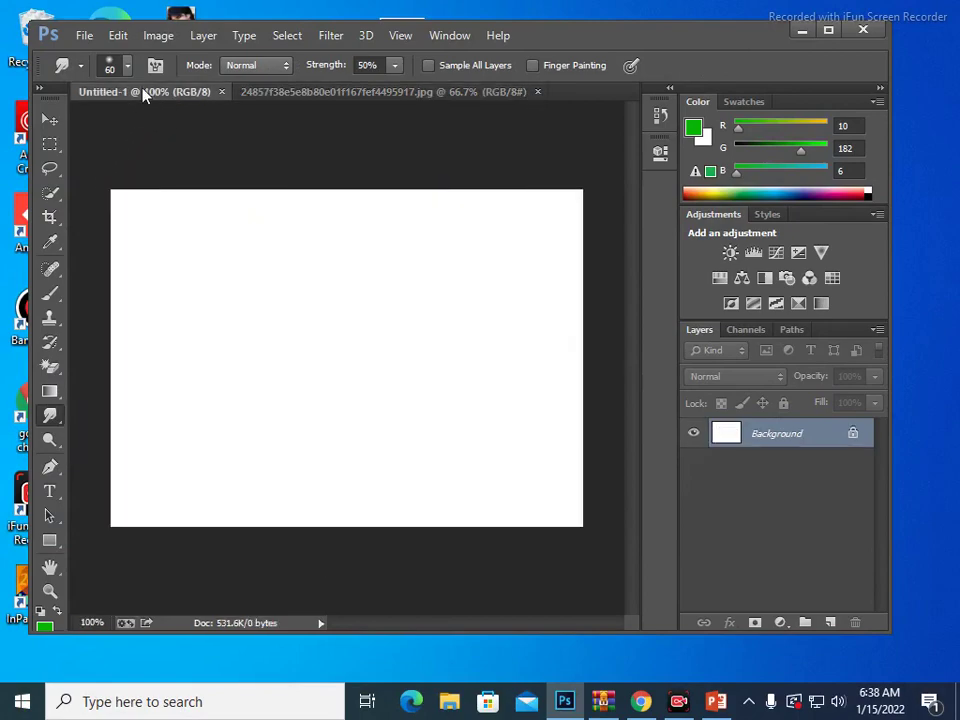
# Open v975-background-07-b-kqkr4ukm.jpg from the Desktop.
pyautogui.click(88, 38)
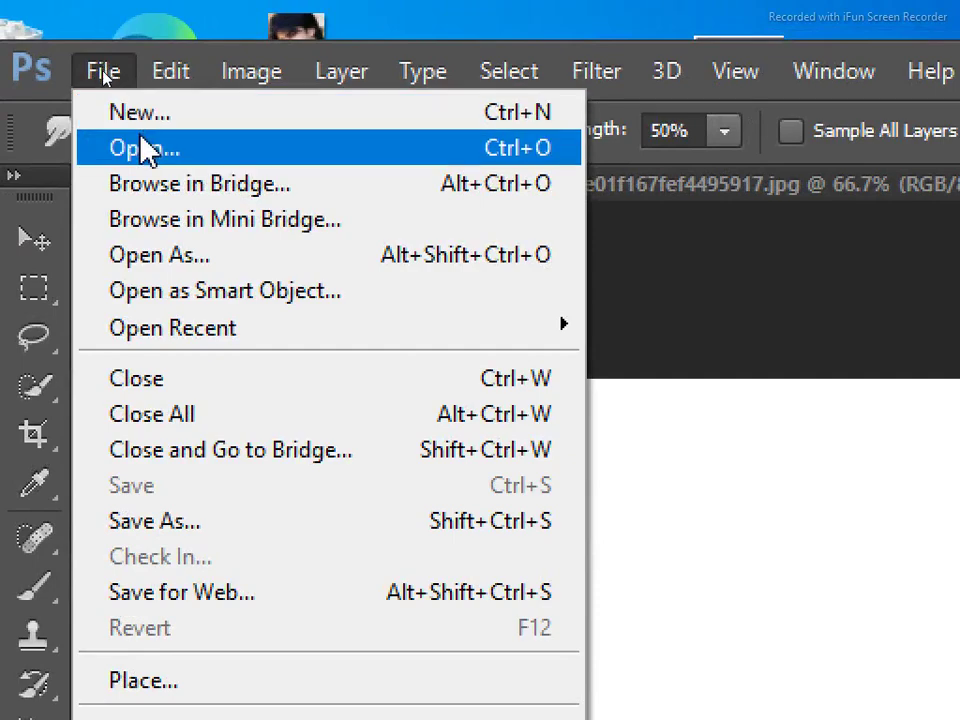
pyautogui.click(100, 74)
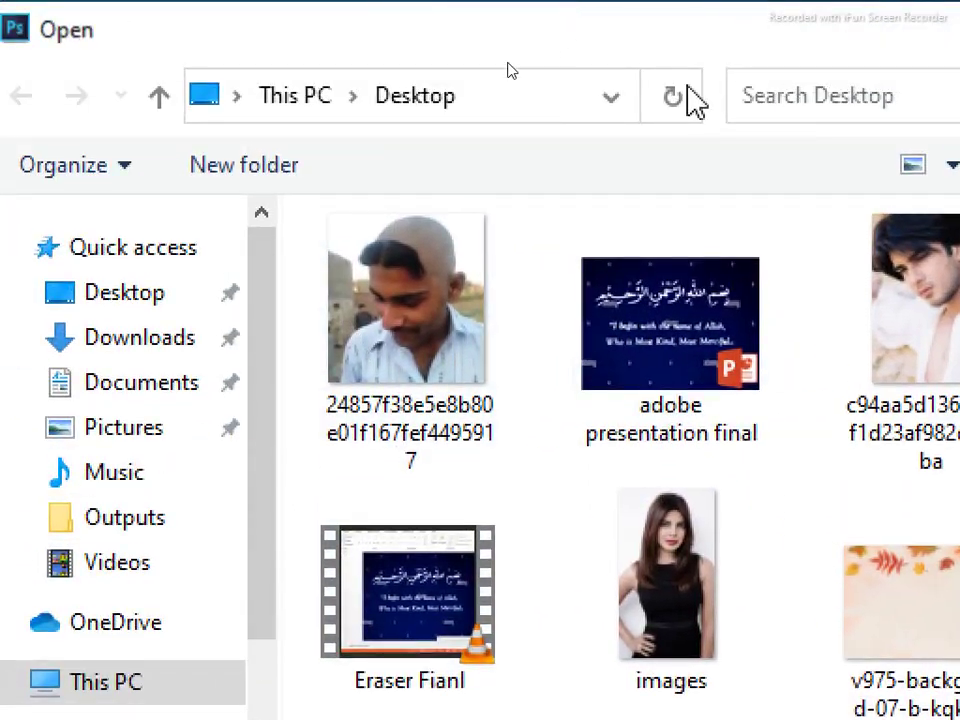
pyautogui.click(122, 296)
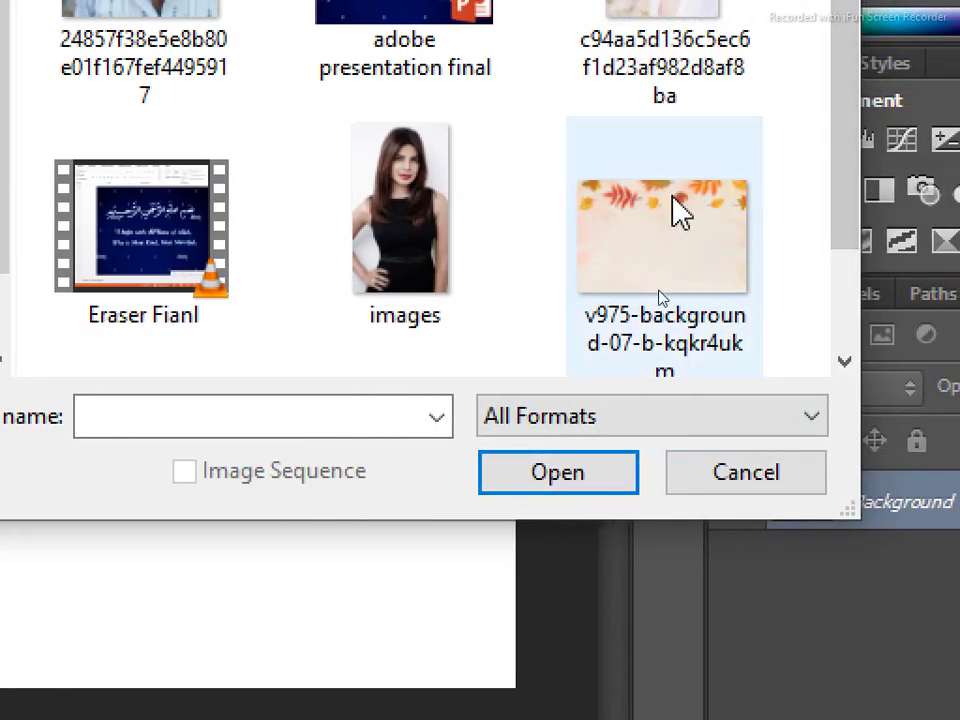
pyautogui.click(674, 200)
pyautogui.click(585, 484)
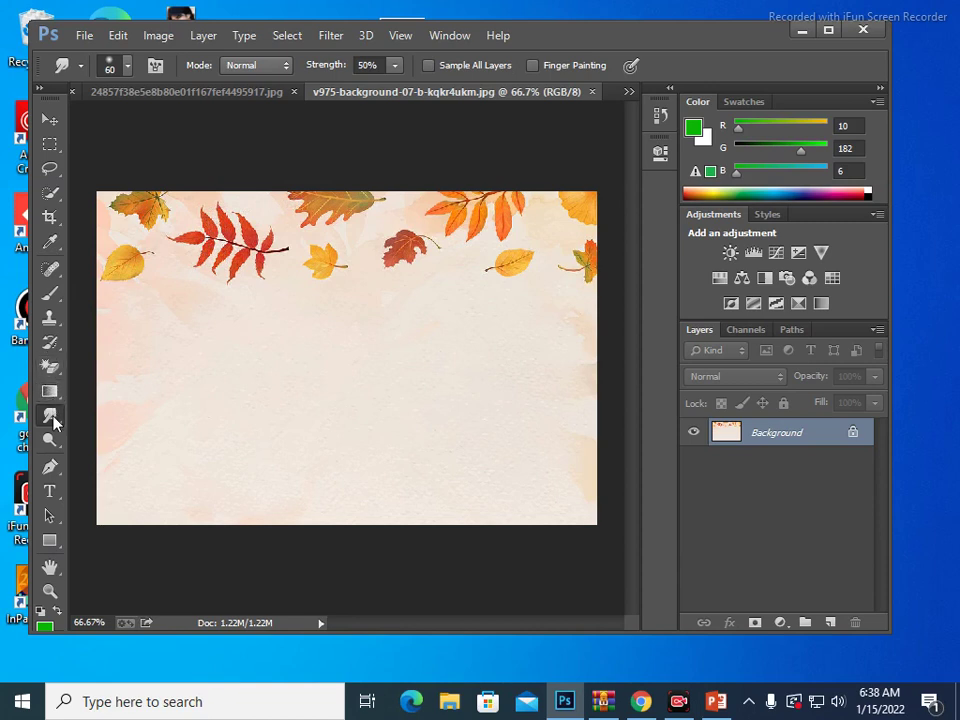
# Switch to the Blur tool and blur the yellow leaf near the top-left.
pyautogui.rightClick(52, 418)
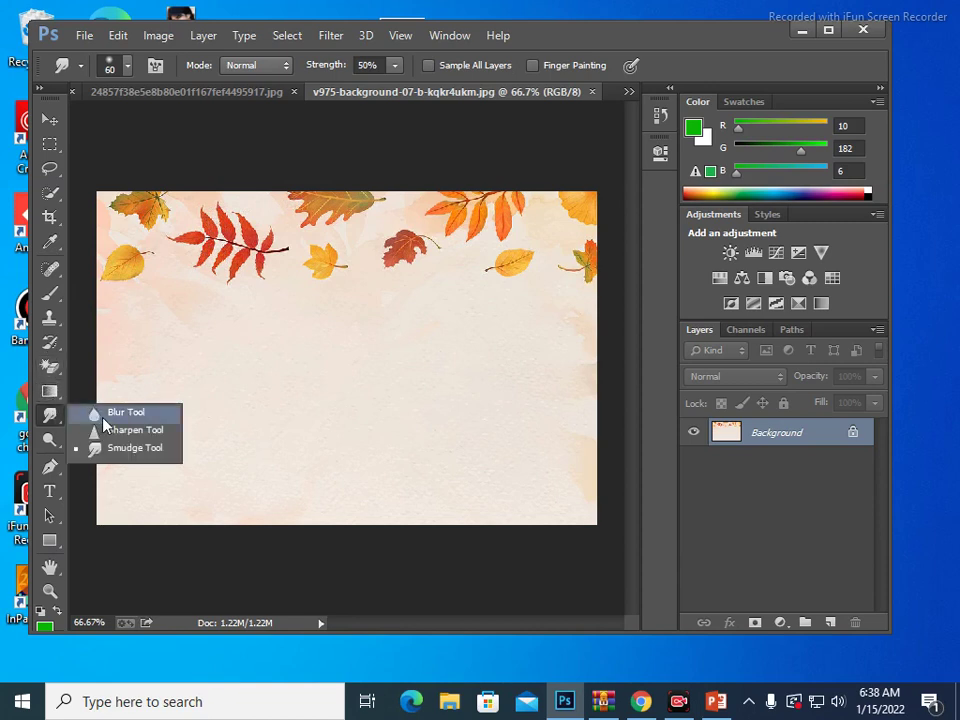
pyautogui.click(104, 416)
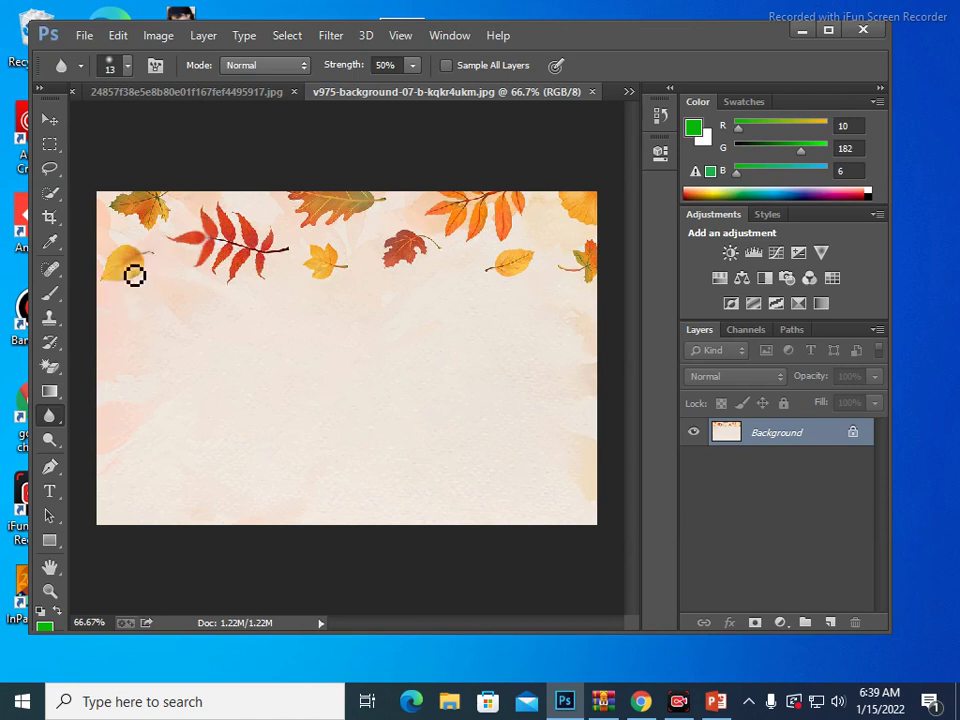
pyautogui.moveTo(202, 283); pyautogui.dragTo(242, 291)
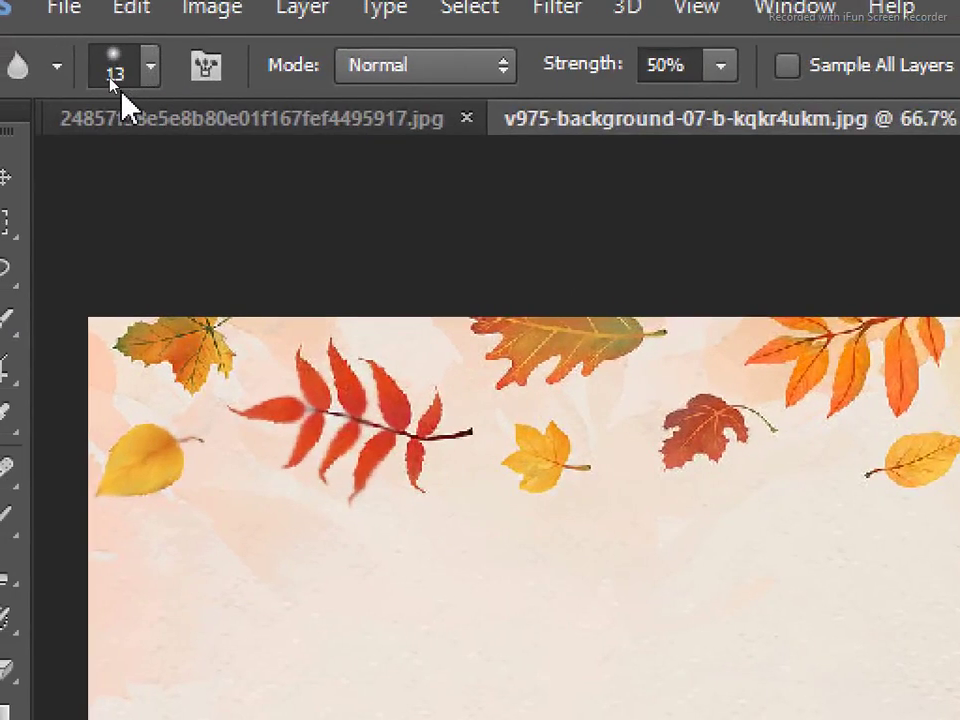
# Set a 48 px hard round brush at 11% hardness and blur the red fern leaf and stem.
pyautogui.click(127, 65)
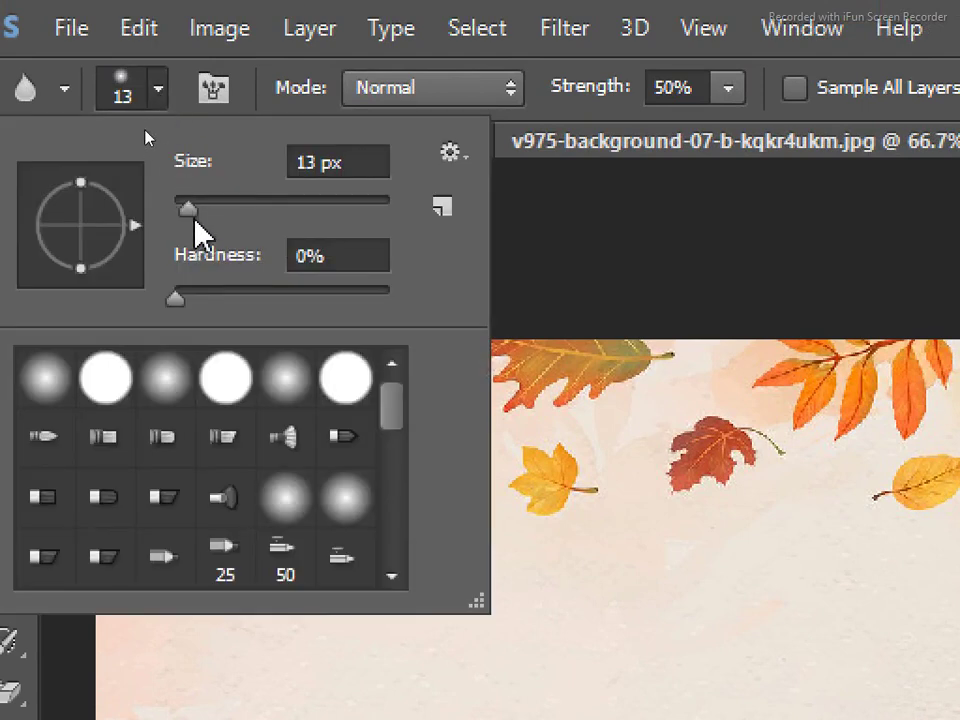
pyautogui.moveTo(190, 212); pyautogui.dragTo(227, 232)
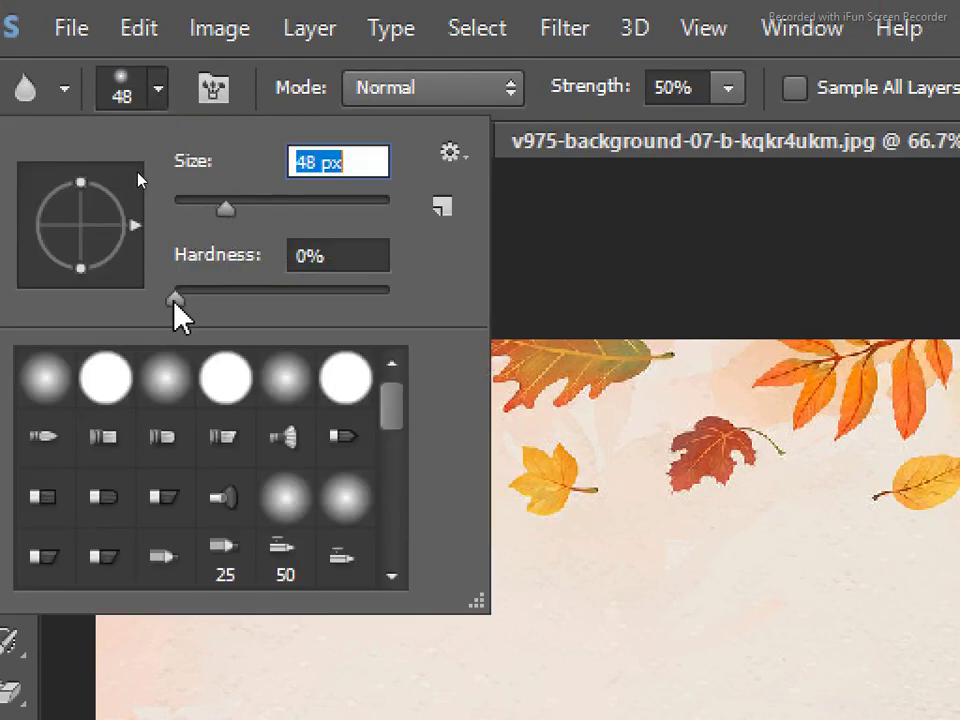
pyautogui.moveTo(175, 300); pyautogui.dragTo(198, 303)
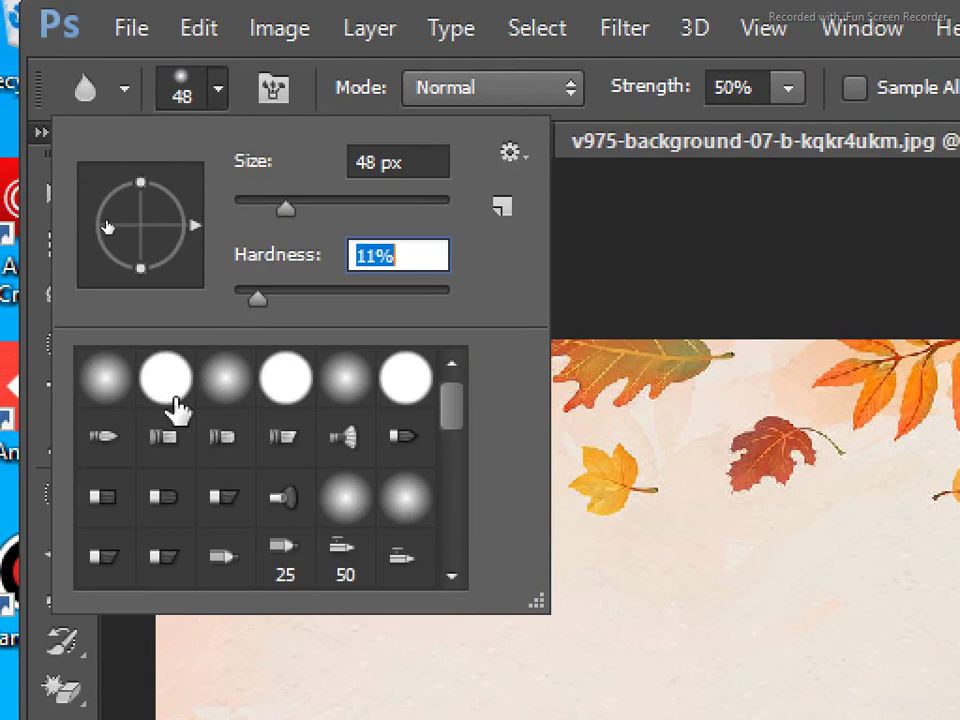
pyautogui.doubleClick(163, 396)
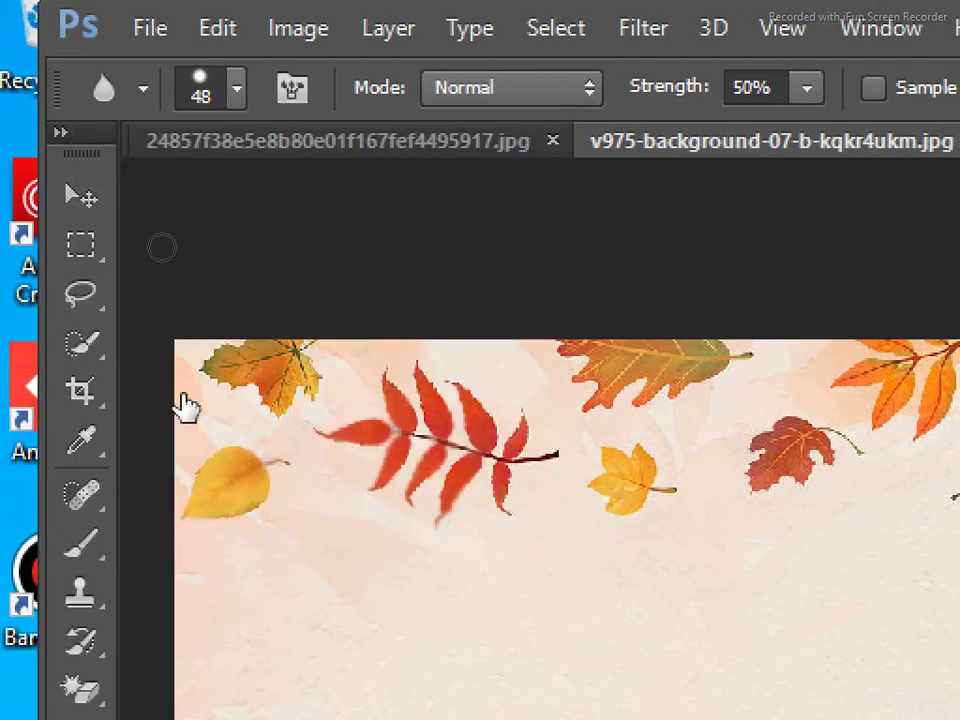
pyautogui.moveTo(439, 461)
pyautogui.mouseDown()
pyautogui.moveTo(574, 439)
pyautogui.moveTo(467, 418)
pyautogui.moveTo(385, 385)
pyautogui.moveTo(441, 426)
pyautogui.moveTo(471, 495)
pyautogui.mouseUp()
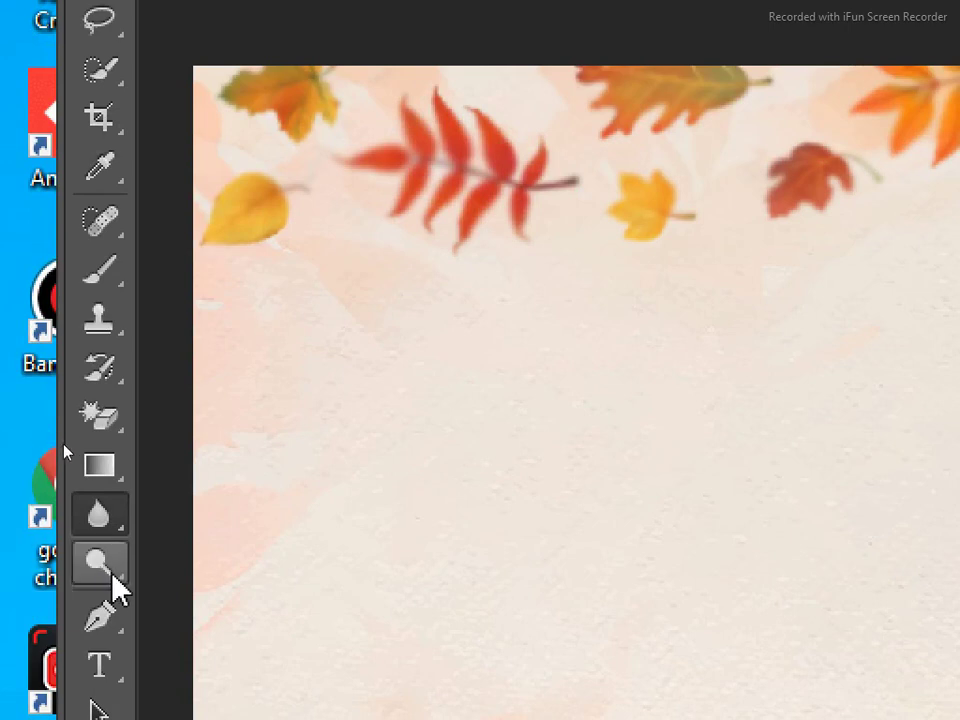
pyautogui.rightClick(110, 533)
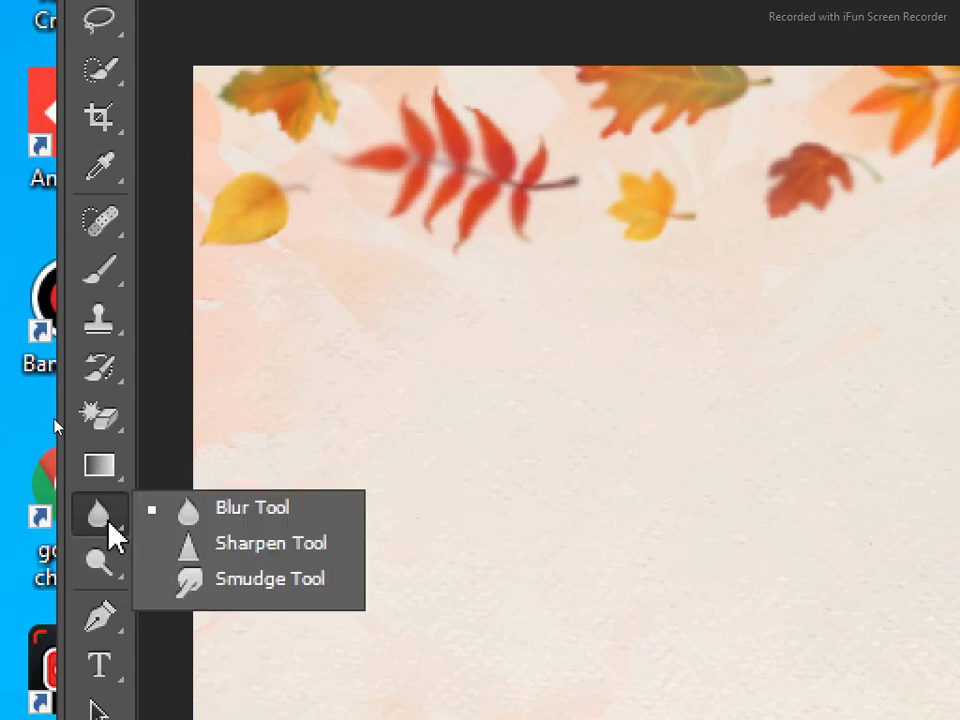
# Sharpen the top leaves with an ~85 px Sharpen brush, undoing the yellow-leaf stroke.
pyautogui.click(195, 548)
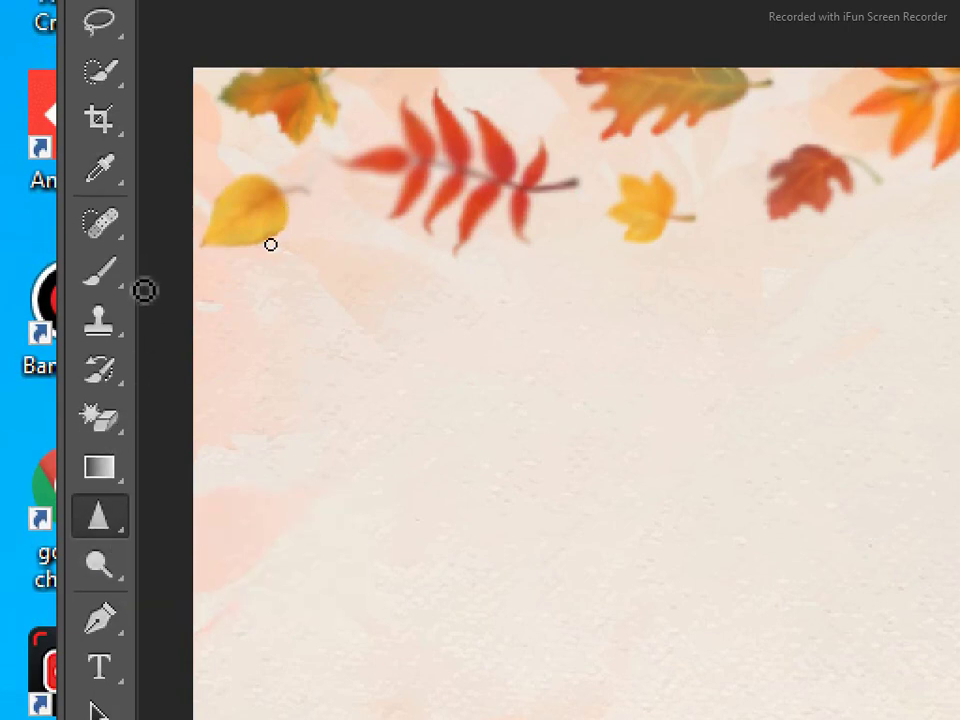
pyautogui.press(']')
pyautogui.press(']')
pyautogui.press(']')
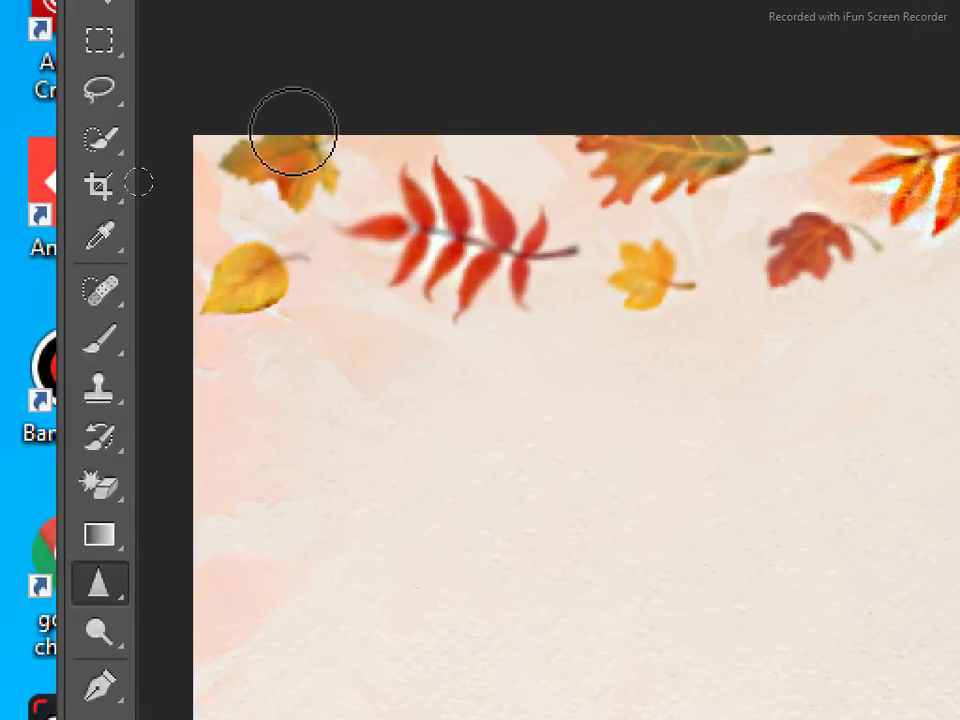
pyautogui.moveTo(293, 131)
pyautogui.mouseDown()
pyautogui.moveTo(244, 204)
pyautogui.moveTo(236, 165)
pyautogui.mouseUp()
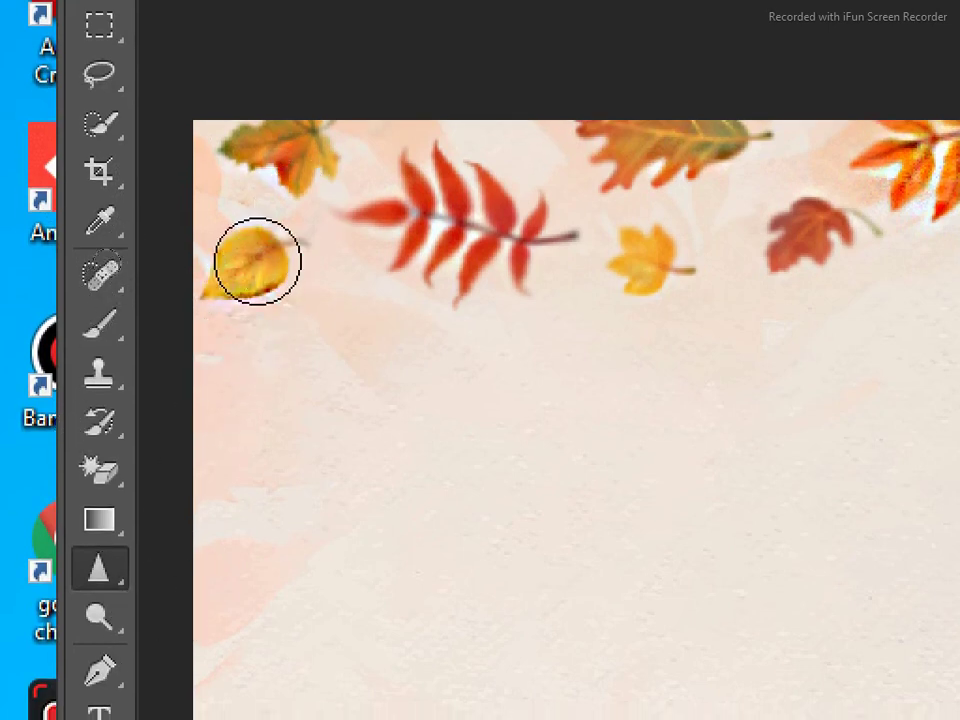
pyautogui.moveTo(204, 321)
pyautogui.mouseDown()
pyautogui.moveTo(270, 281)
pyautogui.moveTo(259, 262)
pyautogui.moveTo(189, 326)
pyautogui.moveTo(261, 264)
pyautogui.moveTo(246, 349)
pyautogui.mouseUp()
pyautogui.hotkey('ctrl', 'alt', 'z')
pyautogui.hotkey('ctrl', 'alt', 'z')
pyautogui.hotkey('ctrl', 'alt', 'z')
pyautogui.hotkey('ctrl', 'alt', 'z')
pyautogui.hotkey('ctrl', 'alt', 'z')
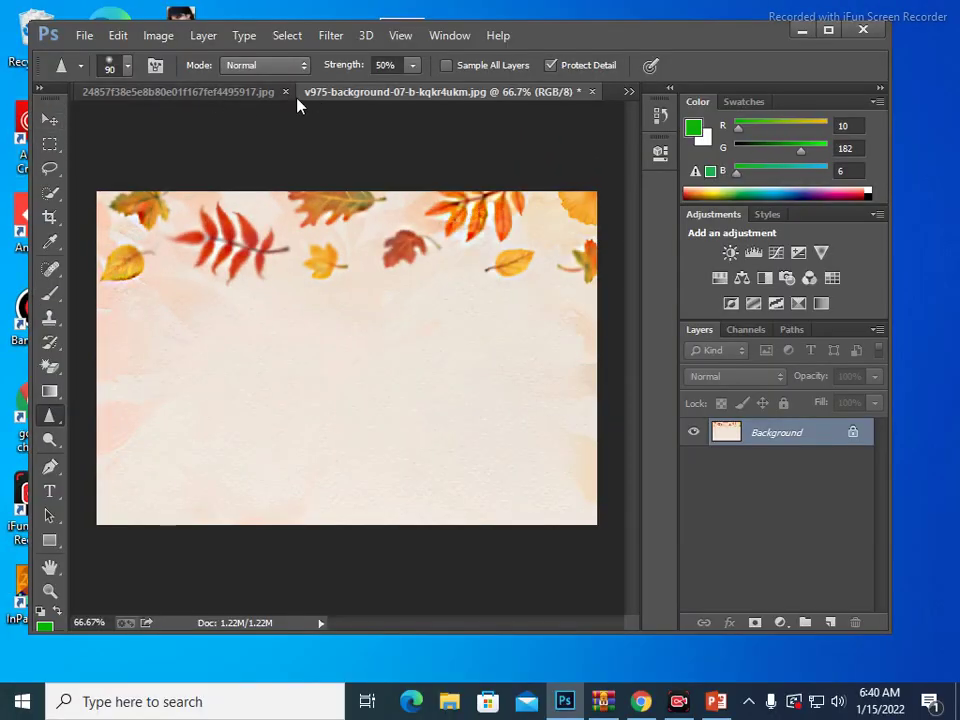
pyautogui.click(261, 92)
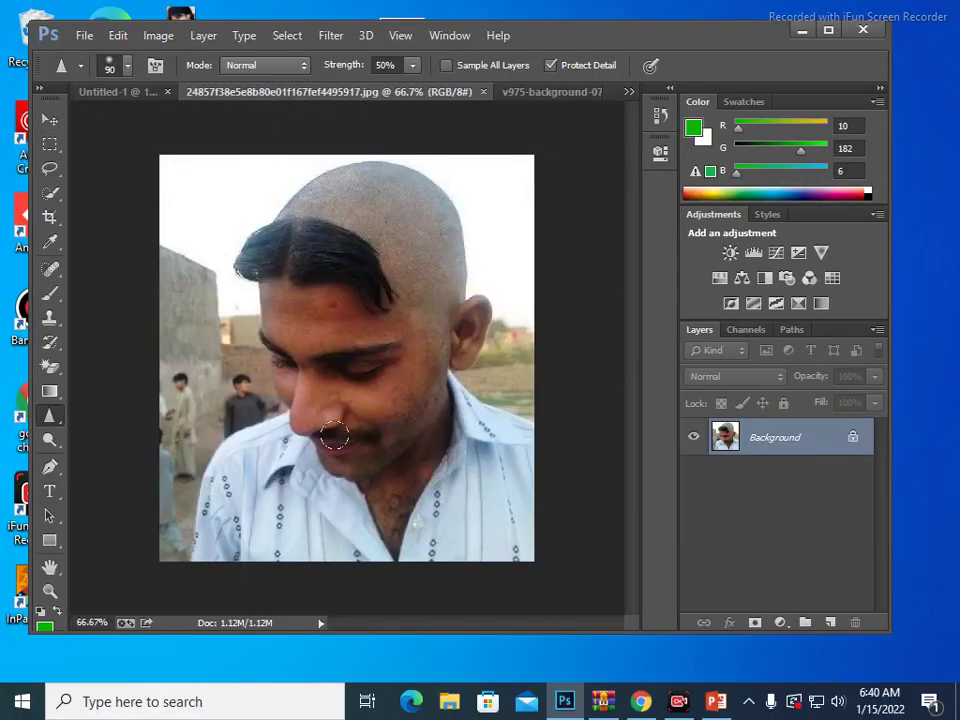
# Switch to the Smudge tool and pull the man's dark hair up over his bald scalp.
pyautogui.moveTo(334, 436); pyautogui.dragTo(373, 461)
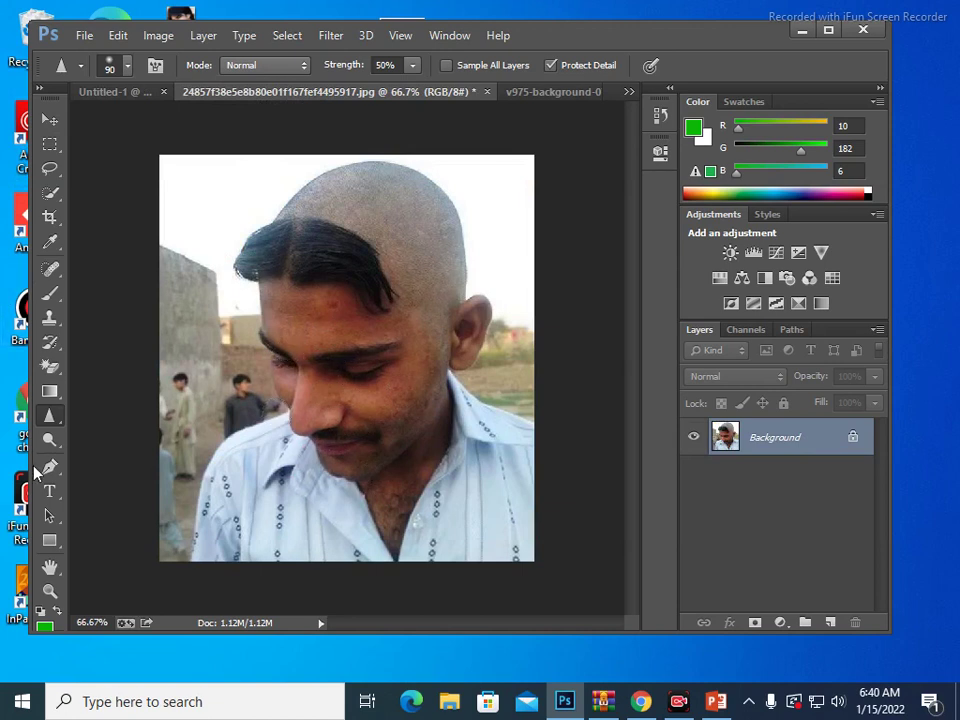
pyautogui.rightClick(52, 425)
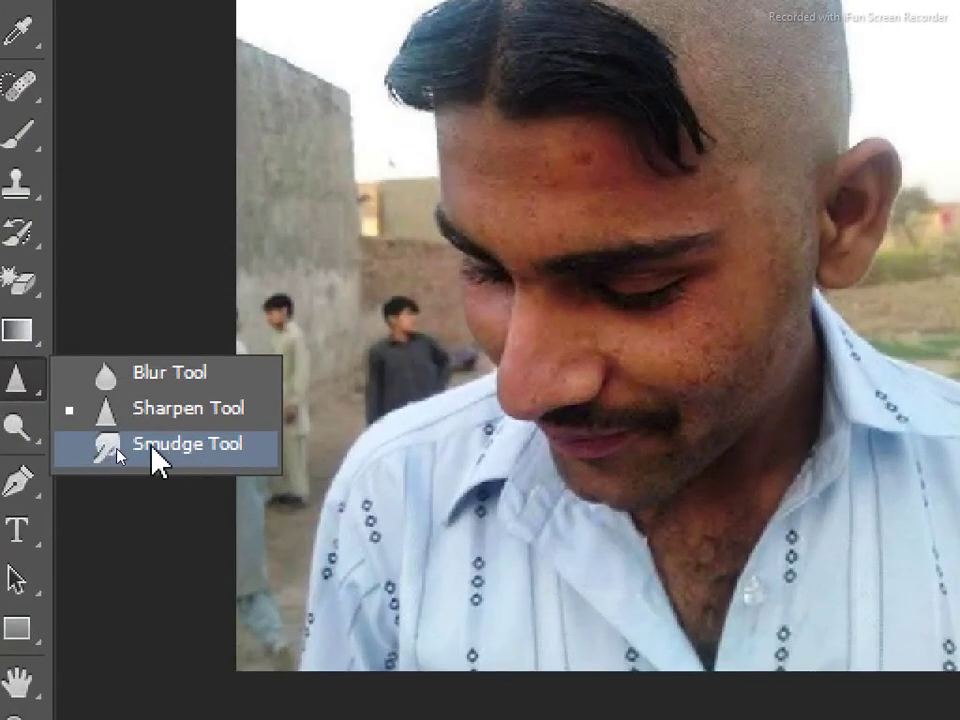
pyautogui.click(154, 455)
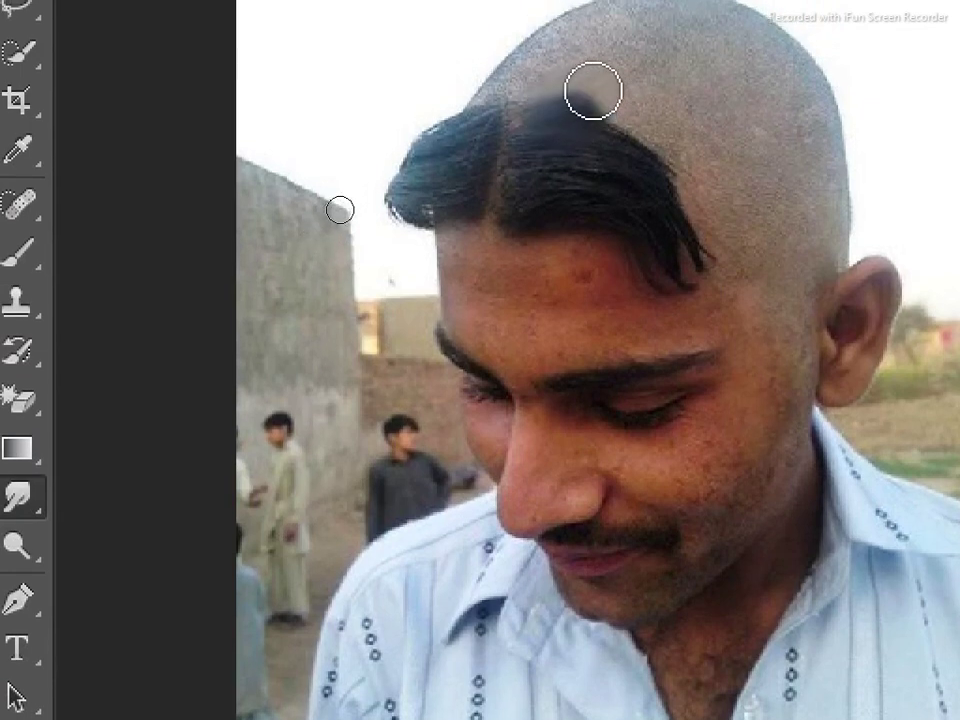
pyautogui.moveTo(591, 90)
pyautogui.mouseDown()
pyautogui.moveTo(591, 156)
pyautogui.moveTo(606, 116)
pyautogui.moveTo(623, 160)
pyautogui.moveTo(660, 129)
pyautogui.moveTo(643, 182)
pyautogui.moveTo(658, 191)
pyautogui.moveTo(658, 206)
pyautogui.moveTo(720, 218)
pyautogui.moveTo(656, 193)
pyautogui.moveTo(626, 152)
pyautogui.moveTo(647, 122)
pyautogui.moveTo(643, 92)
pyautogui.moveTo(583, 141)
pyautogui.moveTo(679, 137)
pyautogui.moveTo(666, 190)
pyautogui.moveTo(761, 253)
pyautogui.moveTo(743, 215)
pyautogui.moveTo(737, 244)
pyautogui.moveTo(729, 223)
pyautogui.moveTo(746, 146)
pyautogui.moveTo(764, 170)
pyautogui.moveTo(696, 163)
pyautogui.moveTo(701, 122)
pyautogui.moveTo(679, 90)
pyautogui.moveTo(632, 148)
pyautogui.moveTo(636, 131)
pyautogui.moveTo(679, 94)
pyautogui.moveTo(724, 103)
pyautogui.moveTo(707, 118)
pyautogui.moveTo(688, 90)
pyautogui.moveTo(699, 116)
pyautogui.moveTo(734, 112)
pyautogui.moveTo(722, 171)
pyautogui.moveTo(791, 163)
pyautogui.moveTo(748, 156)
pyautogui.moveTo(768, 119)
pyautogui.moveTo(758, 156)
pyautogui.moveTo(812, 186)
pyautogui.moveTo(767, 242)
pyautogui.moveTo(819, 231)
pyautogui.moveTo(780, 184)
pyautogui.moveTo(794, 151)
pyautogui.moveTo(756, 124)
pyautogui.moveTo(796, 133)
pyautogui.moveTo(836, 186)
pyautogui.moveTo(791, 332)
pyautogui.moveTo(767, 339)
pyautogui.moveTo(694, 299)
pyautogui.mouseUp()
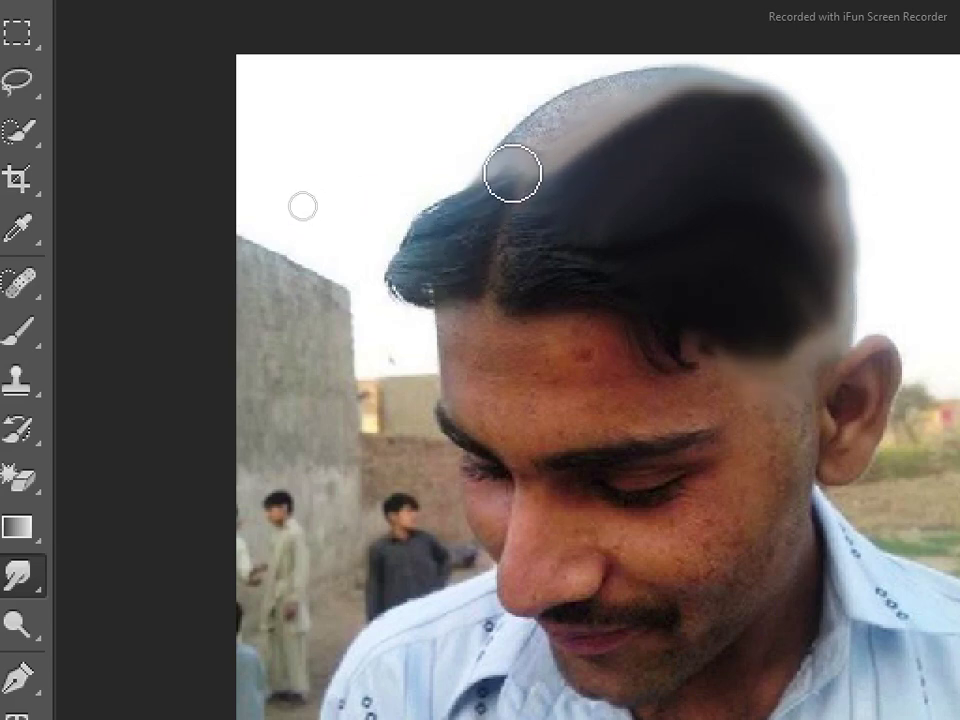
pyautogui.moveTo(499, 204)
pyautogui.mouseDown()
pyautogui.moveTo(540, 219)
pyautogui.moveTo(583, 139)
pyautogui.moveTo(606, 141)
pyautogui.moveTo(699, 195)
pyautogui.moveTo(664, 115)
pyautogui.moveTo(619, 96)
pyautogui.moveTo(651, 111)
pyautogui.moveTo(701, 90)
pyautogui.moveTo(704, 105)
pyautogui.moveTo(726, 103)
pyautogui.moveTo(602, 107)
pyautogui.moveTo(604, 166)
pyautogui.moveTo(559, 152)
pyautogui.moveTo(591, 141)
pyautogui.moveTo(544, 127)
pyautogui.moveTo(553, 186)
pyautogui.moveTo(484, 231)
pyautogui.moveTo(510, 302)
pyautogui.moveTo(495, 281)
pyautogui.moveTo(497, 193)
pyautogui.moveTo(539, 176)
pyautogui.moveTo(527, 156)
pyautogui.moveTo(508, 161)
pyautogui.moveTo(568, 135)
pyautogui.moveTo(600, 138)
pyautogui.mouseUp()
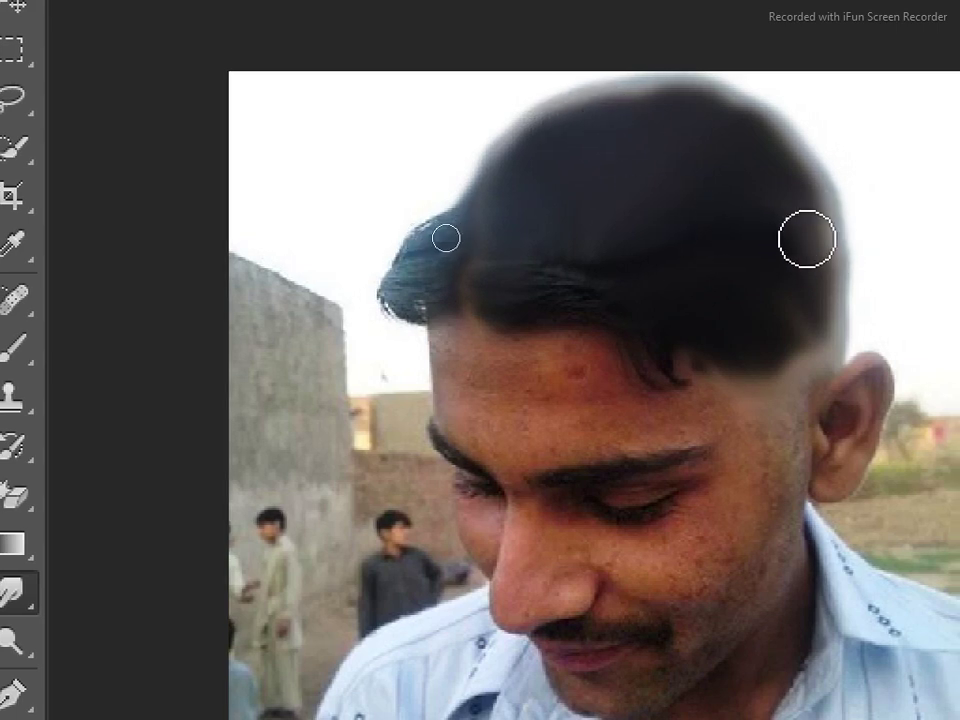
# Smudge the hair down toward the temple so it covers the whole scalp.
pyautogui.moveTo(758, 331)
pyautogui.mouseDown()
pyautogui.moveTo(729, 388)
pyautogui.moveTo(720, 379)
pyautogui.moveTo(777, 364)
pyautogui.moveTo(793, 381)
pyautogui.moveTo(774, 407)
pyautogui.moveTo(787, 296)
pyautogui.moveTo(829, 309)
pyautogui.moveTo(808, 242)
pyautogui.moveTo(810, 206)
pyautogui.moveTo(718, 92)
pyautogui.moveTo(643, 107)
pyautogui.moveTo(618, 230)
pyautogui.mouseUp()
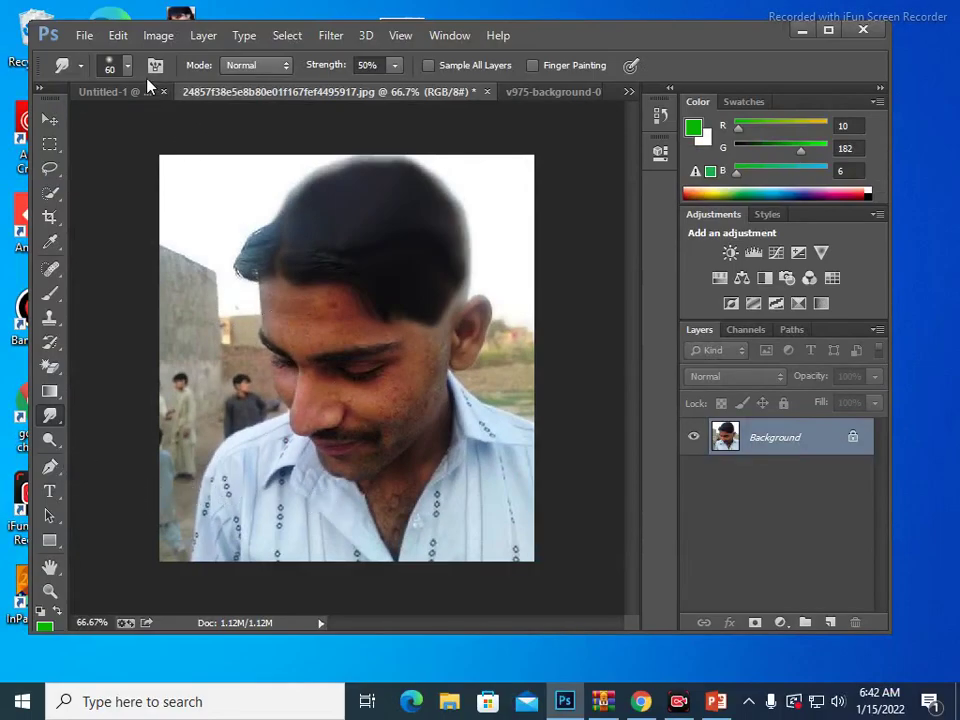
pyautogui.click(85, 38)
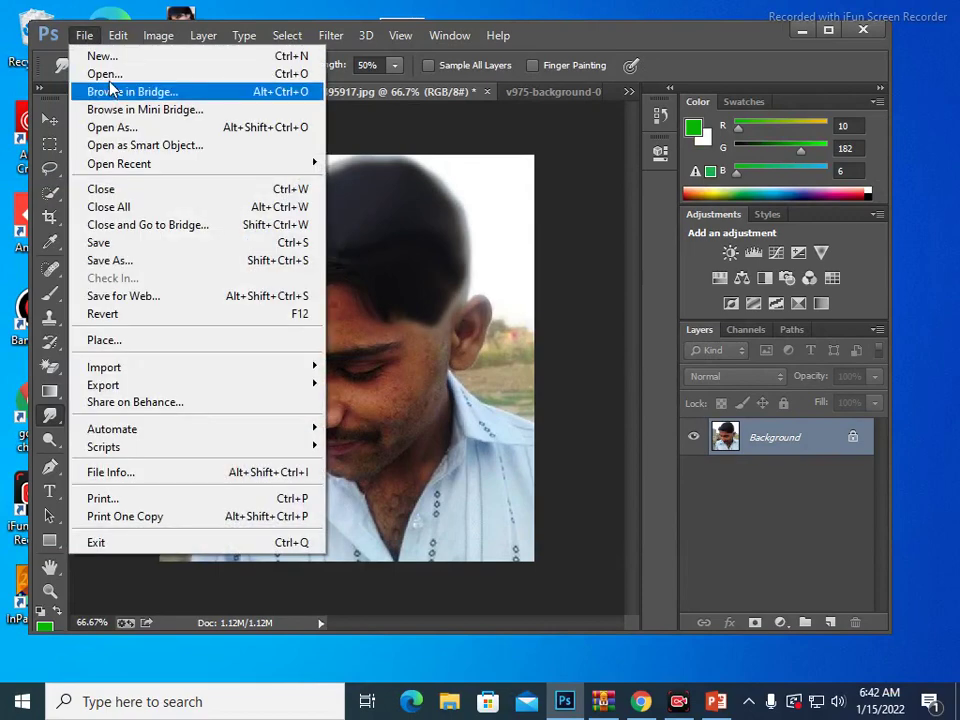
# Open the c94aa5d… portrait and smudge the man's jawline with a 20 px brush.
pyautogui.click(105, 74)
pyautogui.click(650, 177)
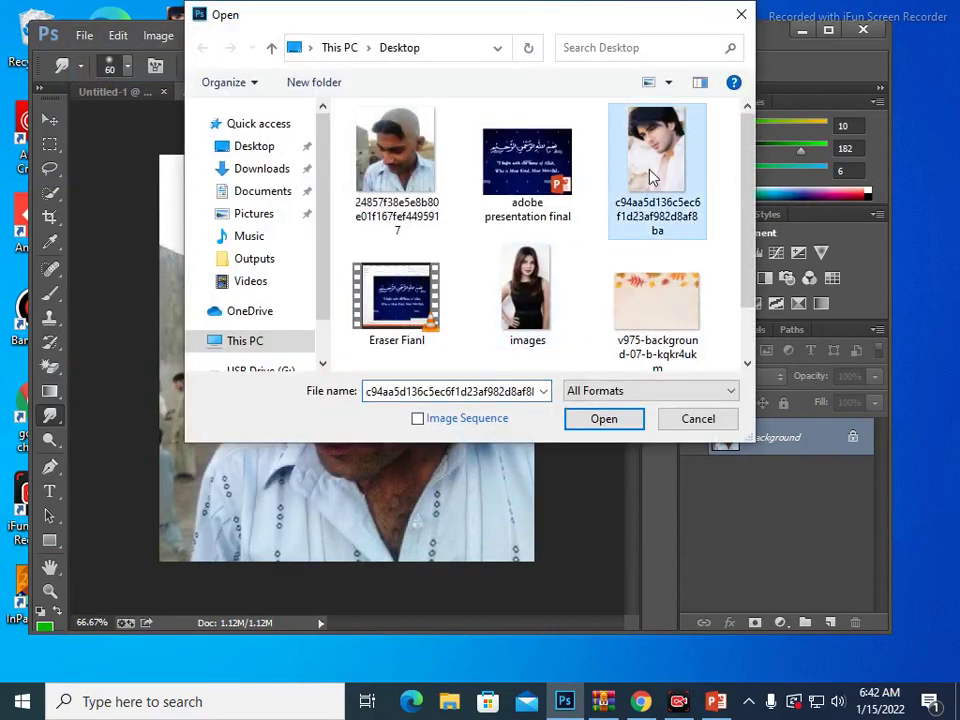
pyautogui.click(578, 419)
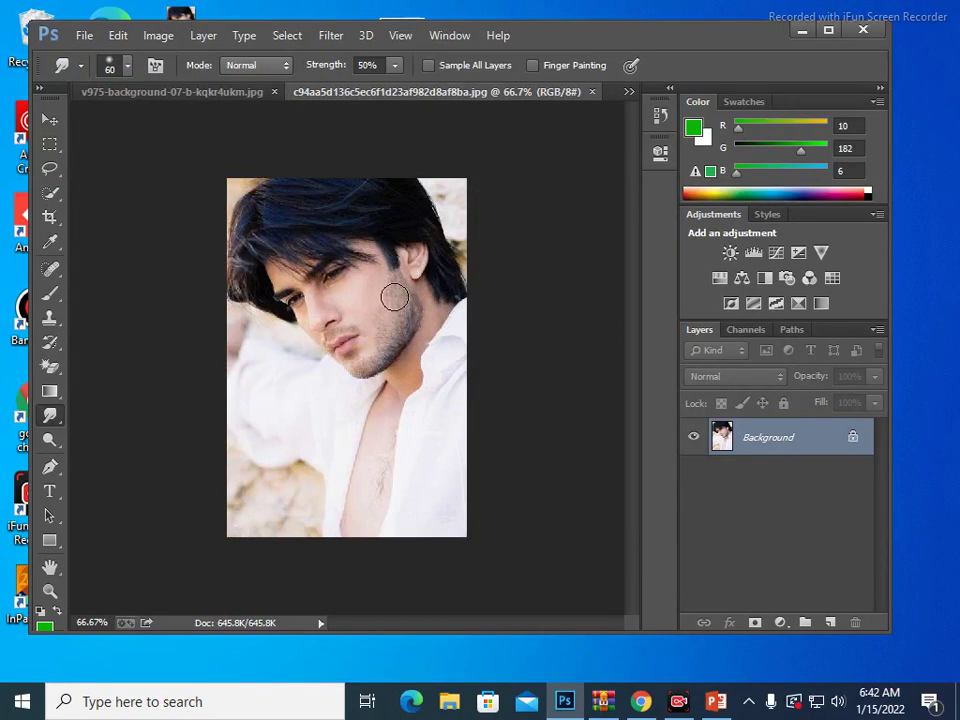
pyautogui.moveTo(391, 311); pyautogui.dragTo(399, 289)
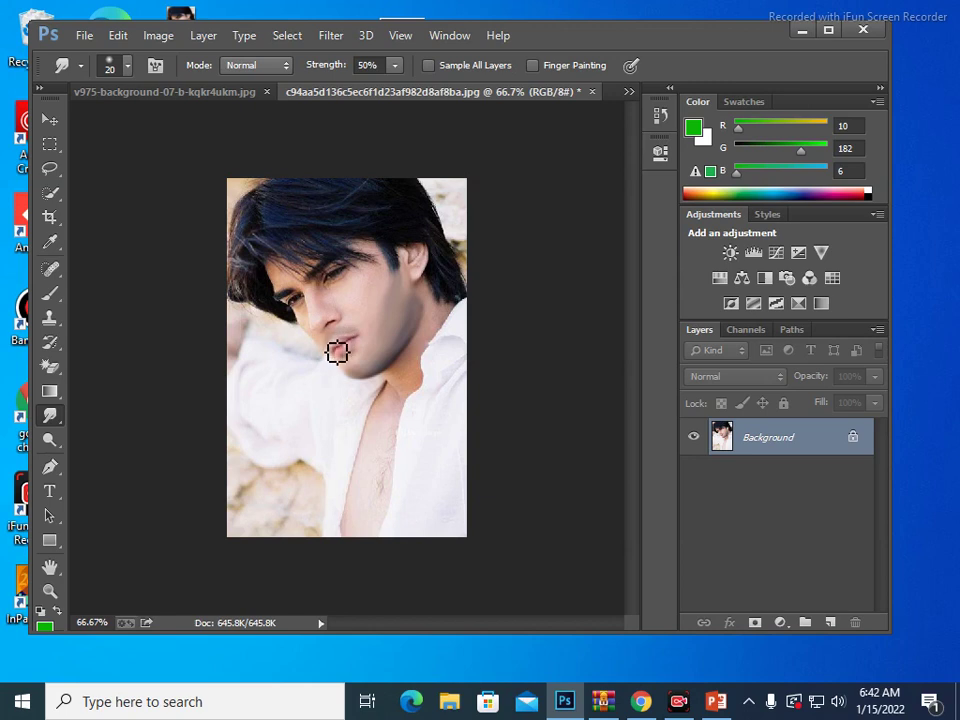
pyautogui.click(394, 68)
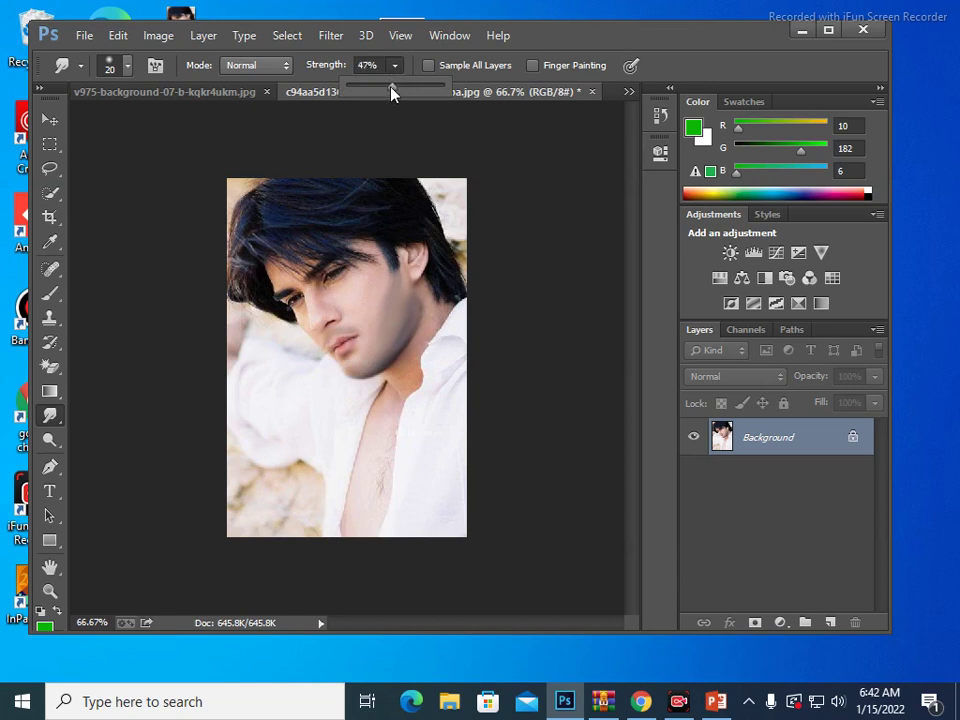
# Set Smudge Strength to 33% and keep the Smudge tool active from the flyout.
pyautogui.click(412, 311)
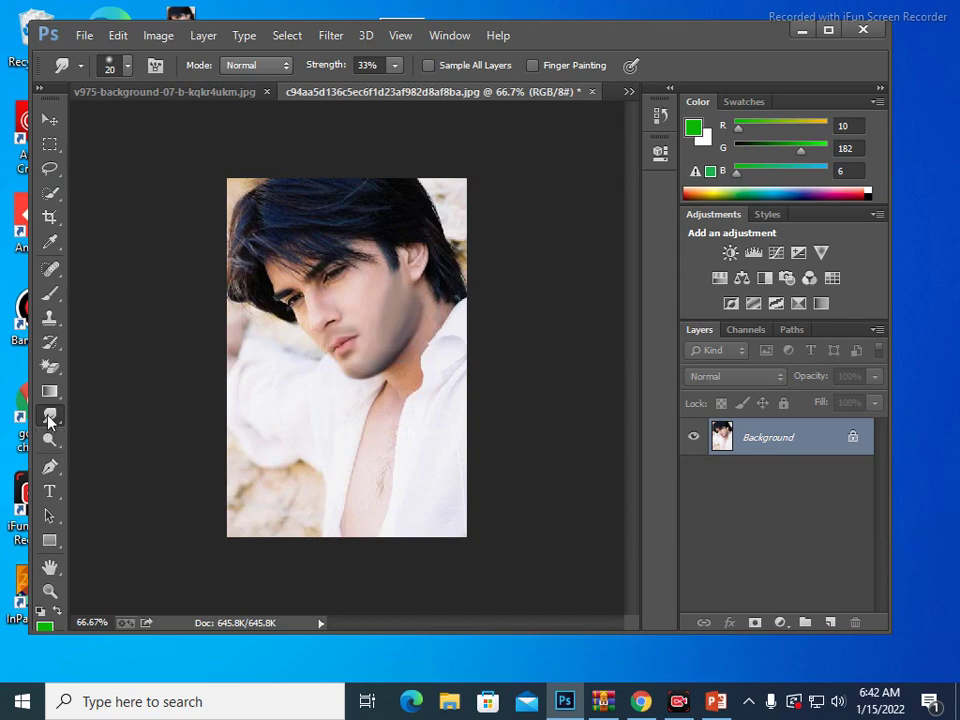
pyautogui.rightClick(49, 422)
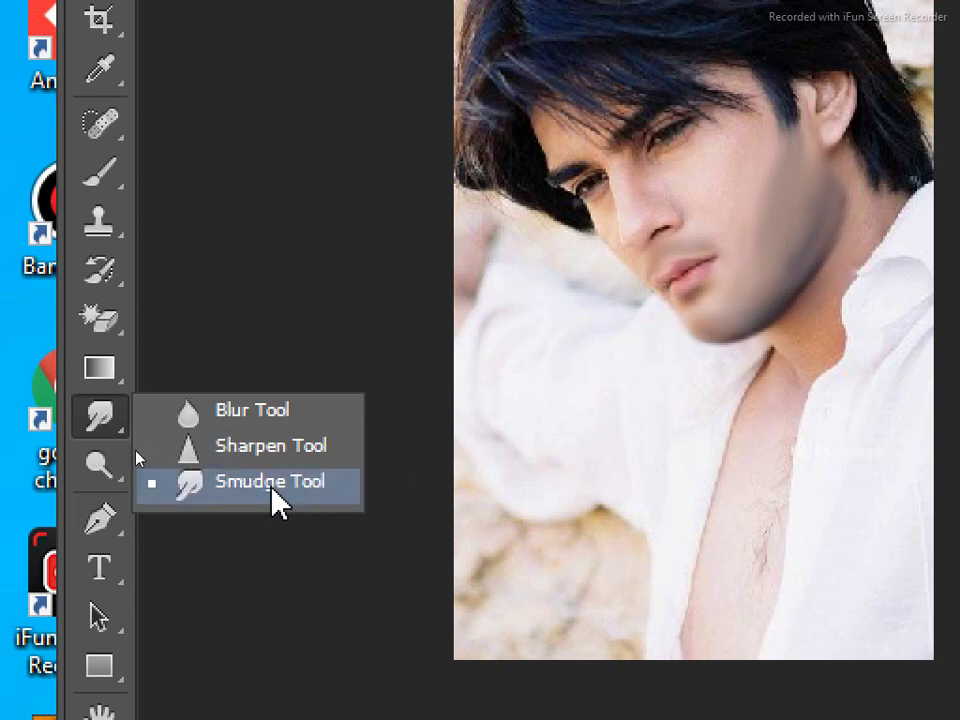
pyautogui.click(275, 500)
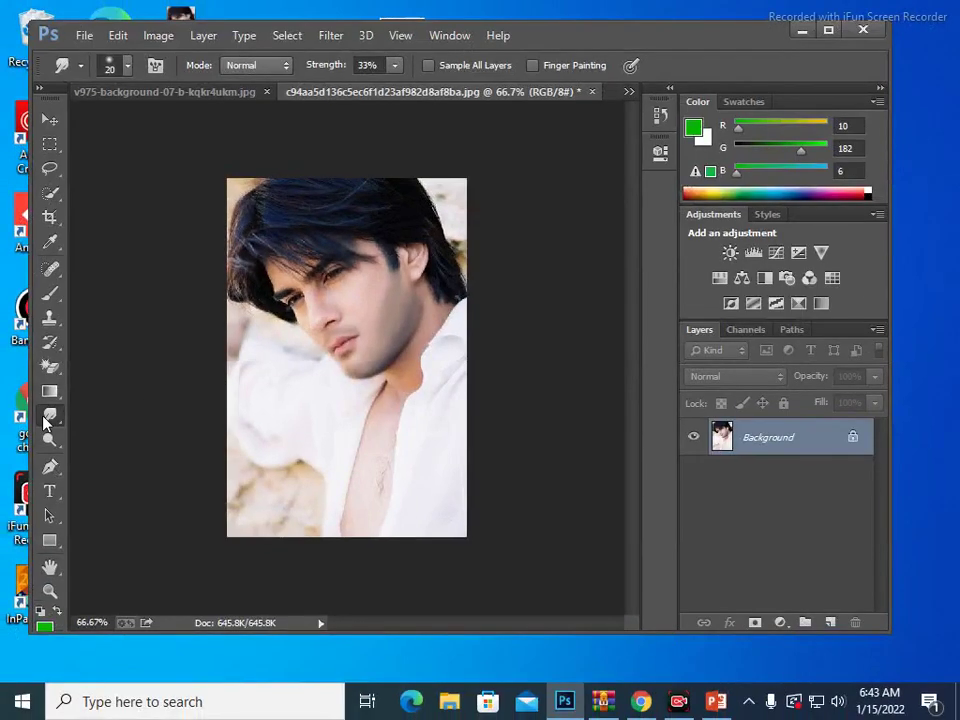
pyautogui.rightClick(46, 425)
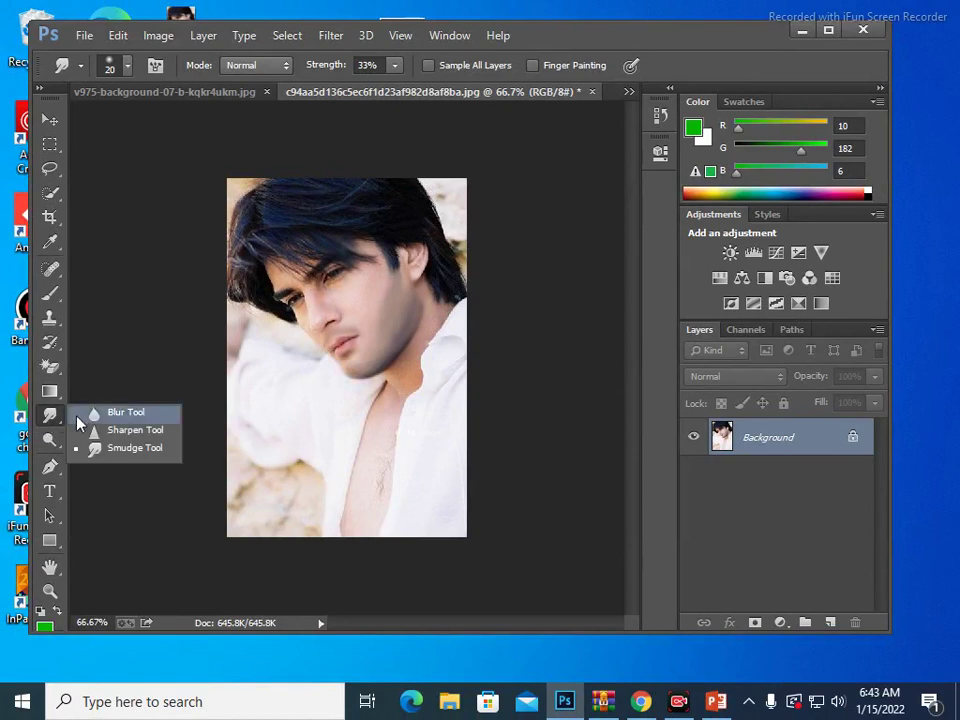